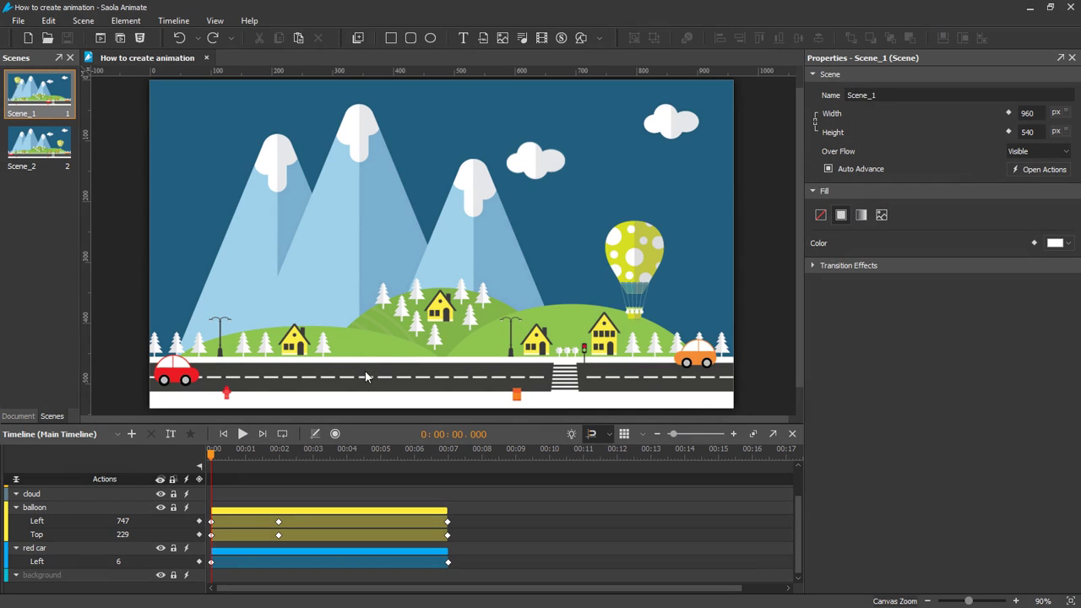
Step: Play Scene_1's car and balloon preview, then switch to Scene_2
left_click(242, 434)
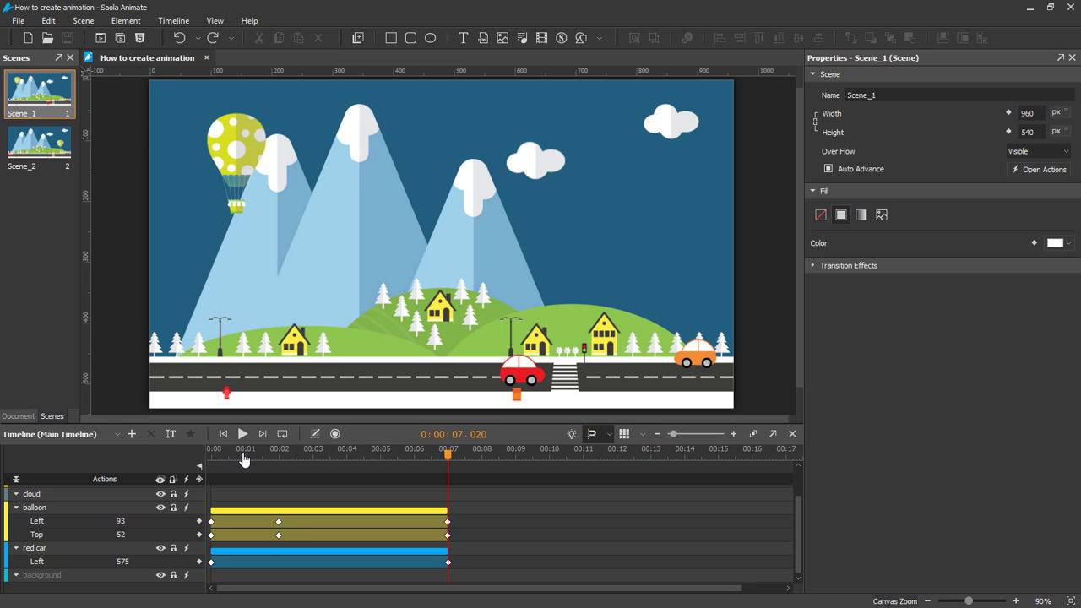
left_click(45, 154)
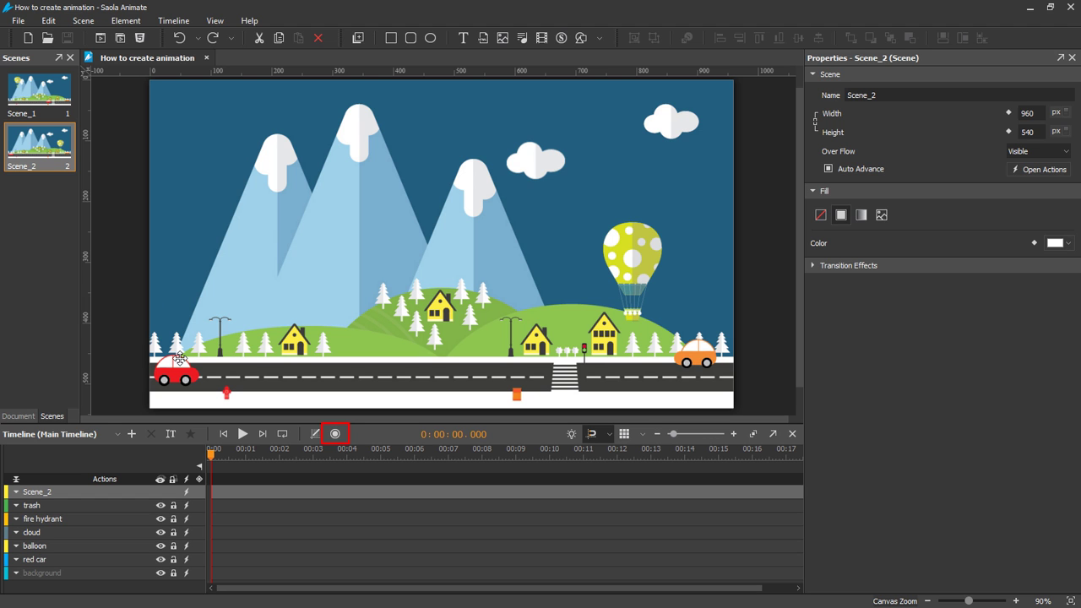
Step: Keyframe the red car's Left from 6px at the start to 575px at seven seconds, then preview
left_click(170, 372)
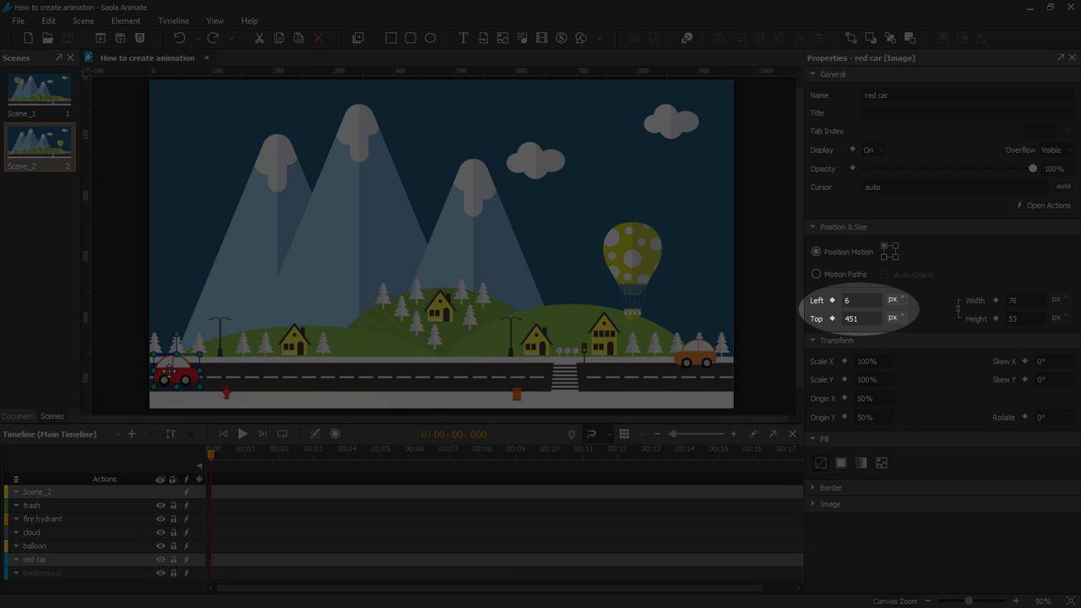
left_click(831, 300)
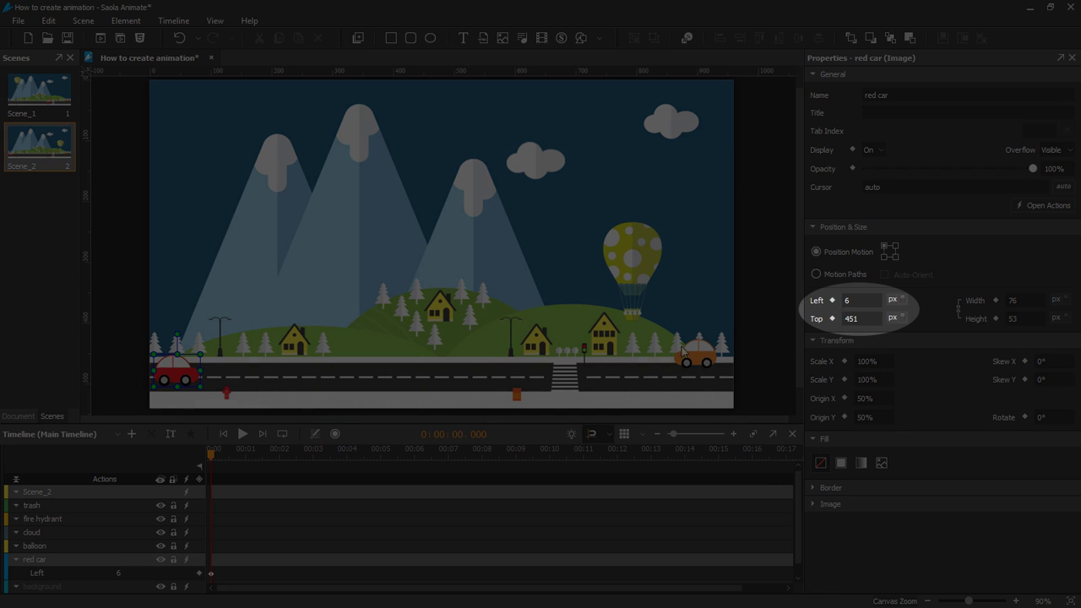
left_click(449, 461)
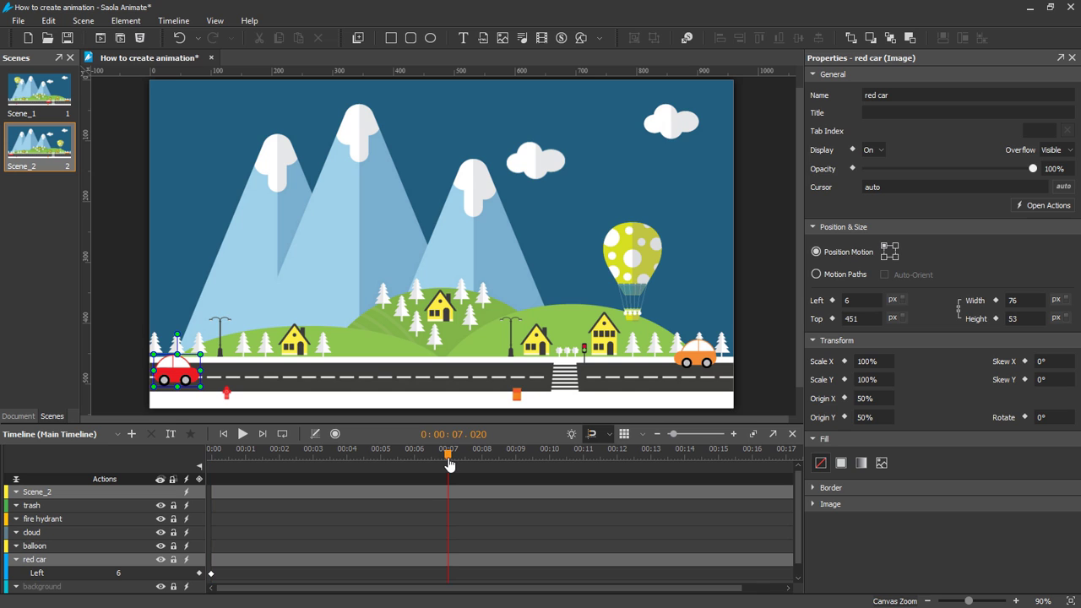
left_click(832, 301)
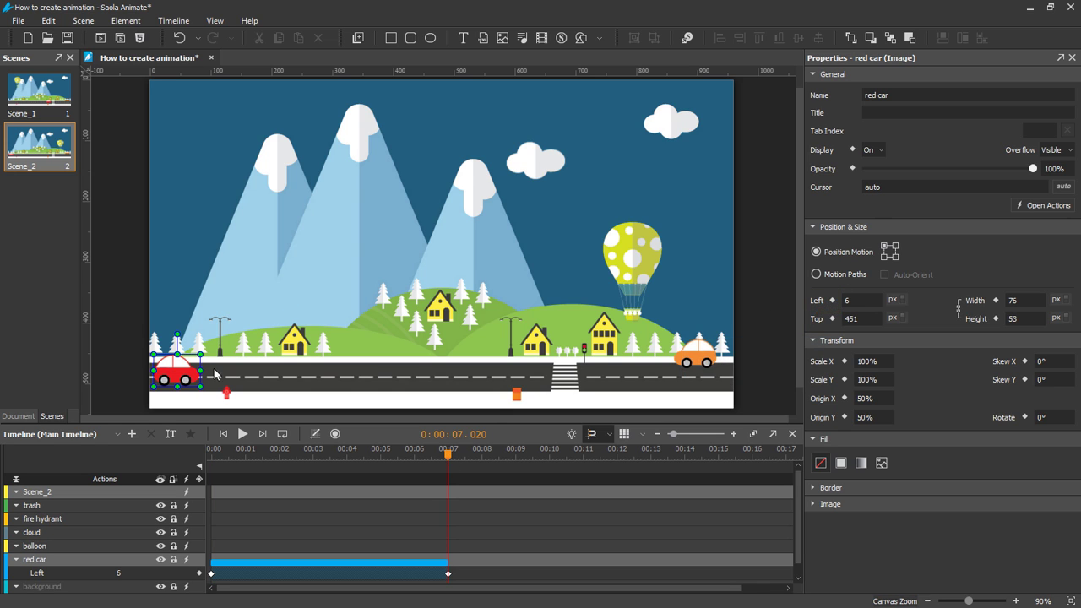
left_click_drag(168, 370, 520, 372)
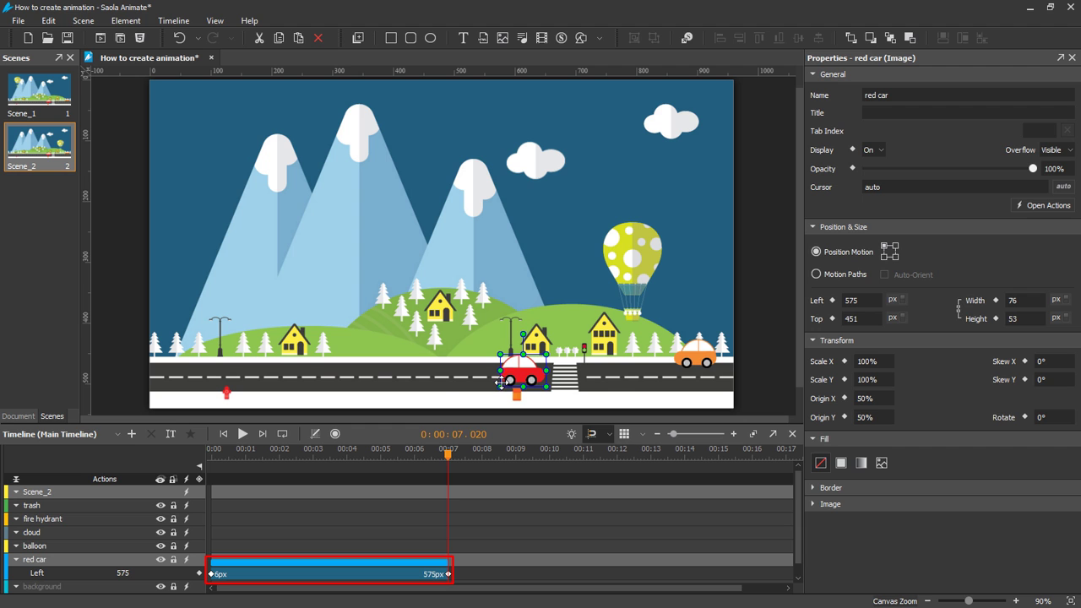
left_click(243, 433)
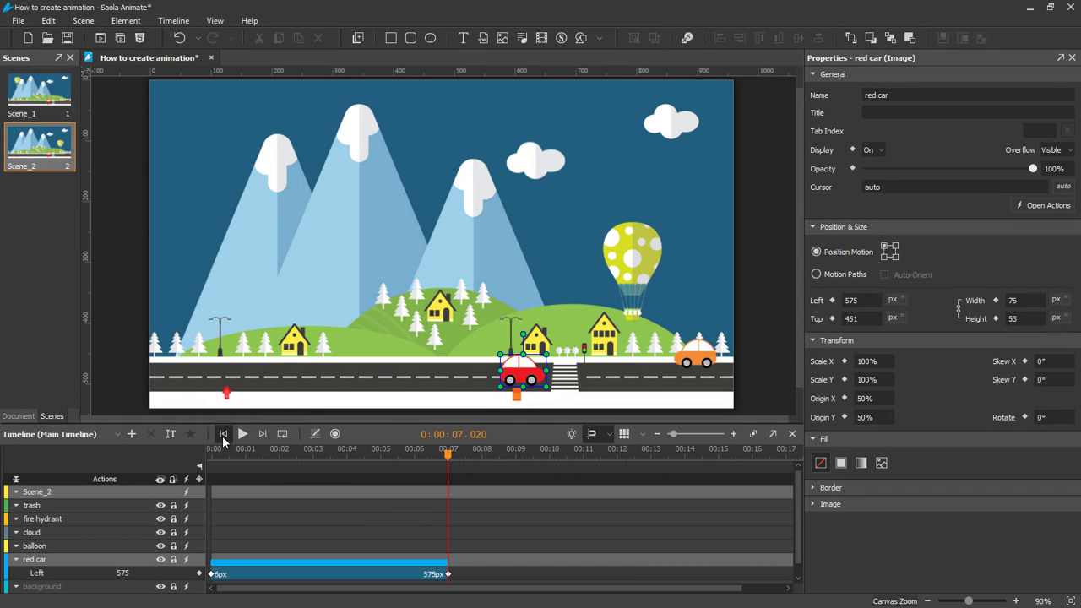
Step: Rewind the timeline to 0 and turn on Auto-Keyframe Mode
left_click(223, 434)
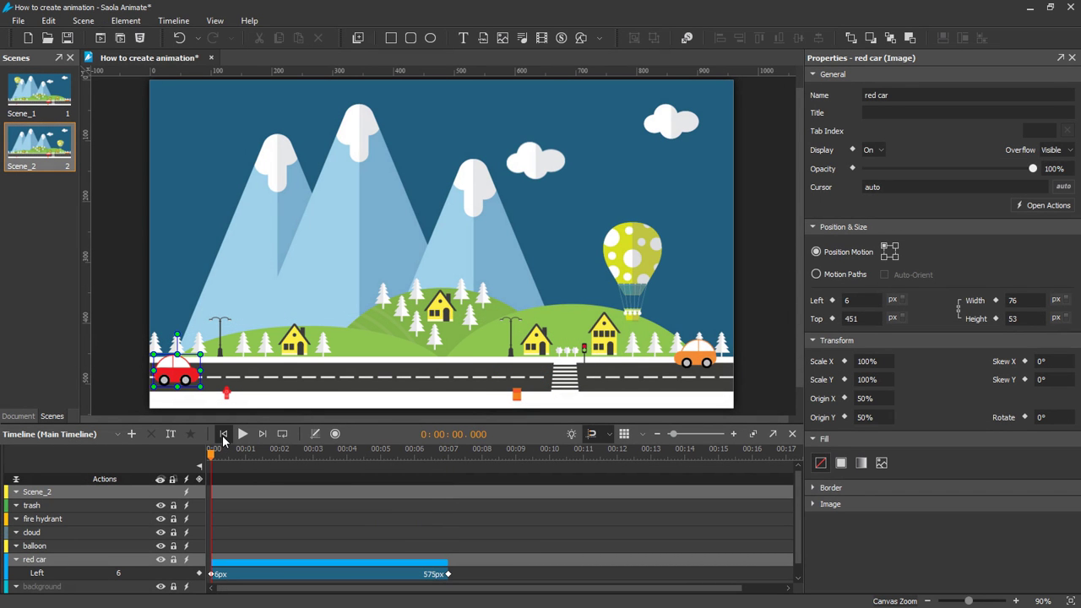
left_click(335, 435)
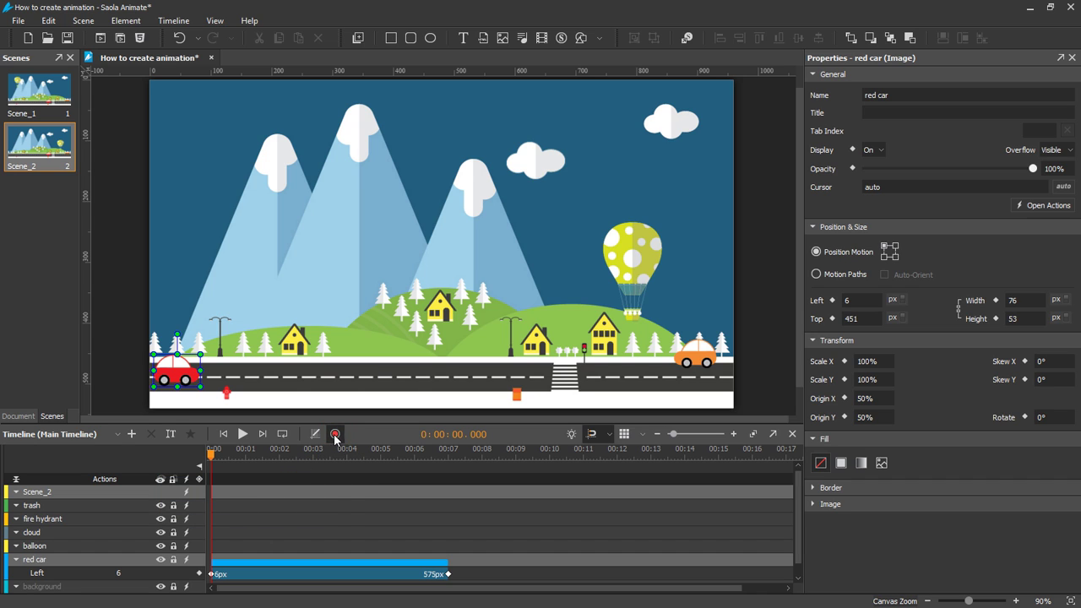
Step: Keyframe the balloon's starting Left and Top, then raise it to Top 160 at two seconds
left_click(625, 259)
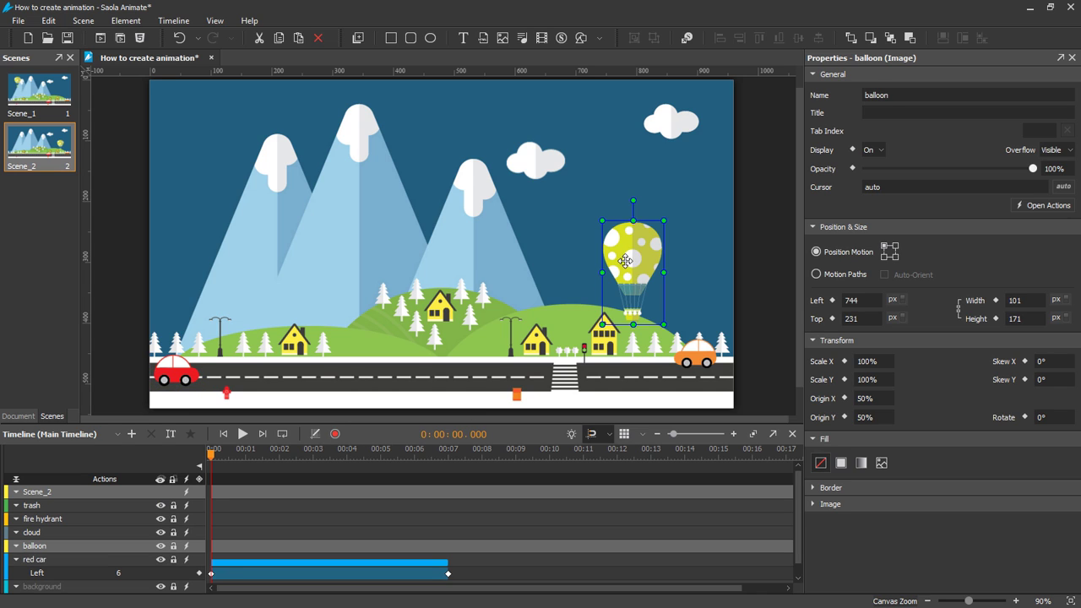
left_click(832, 301)
left_click(833, 319)
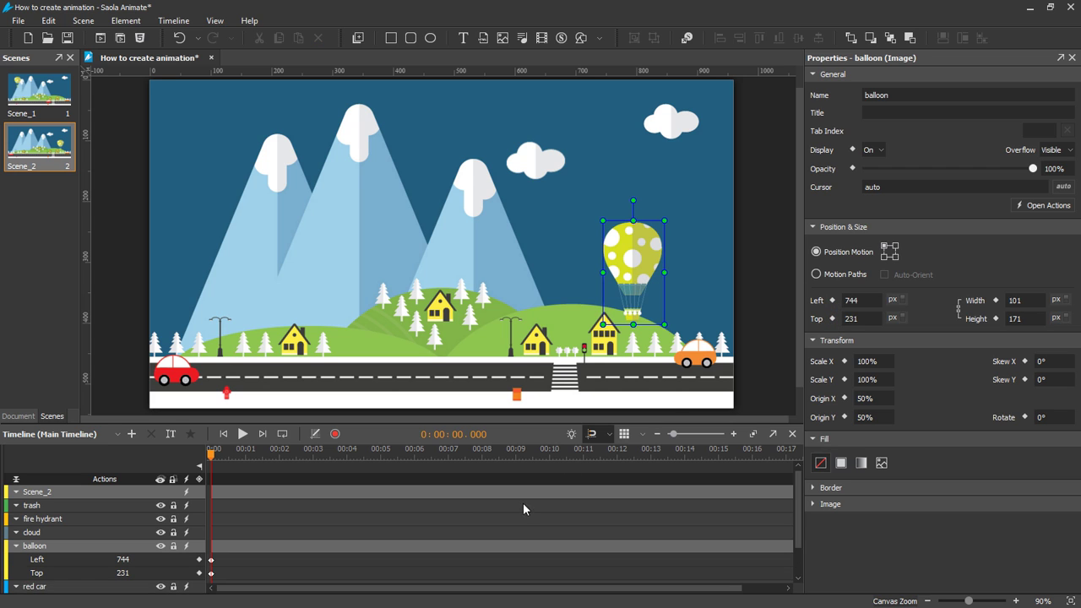
scroll(457, 503, "down", 1)
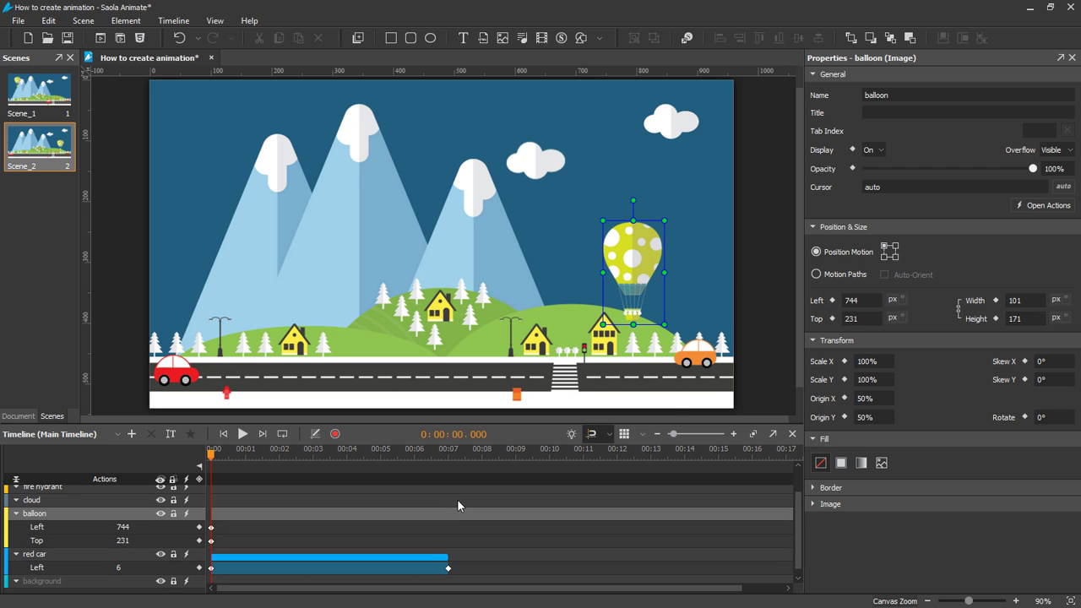
left_click(279, 456)
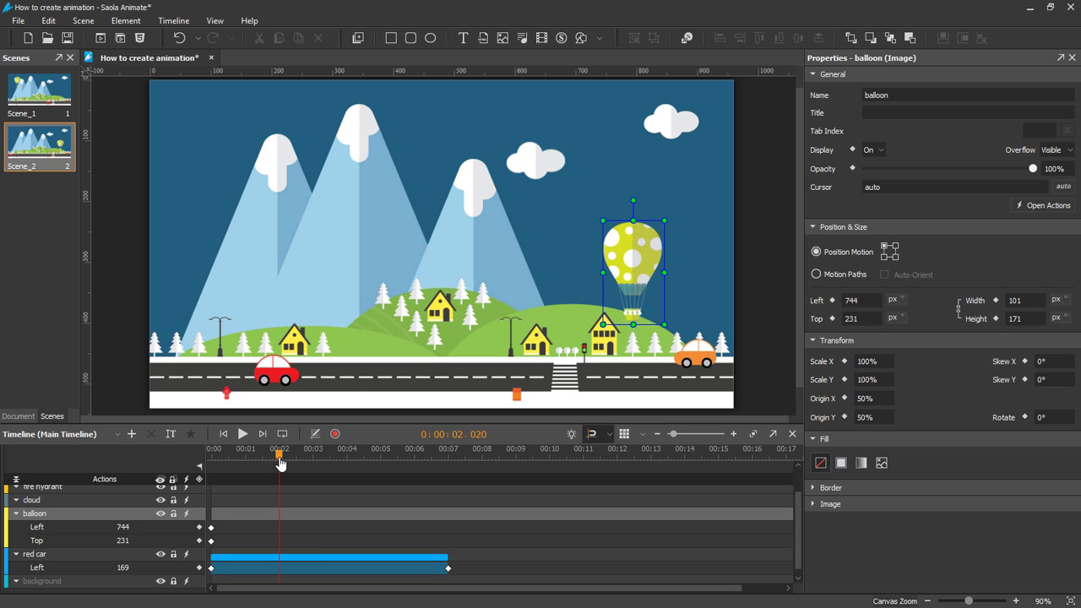
left_click(630, 258)
left_click_drag(631, 259, 628, 216)
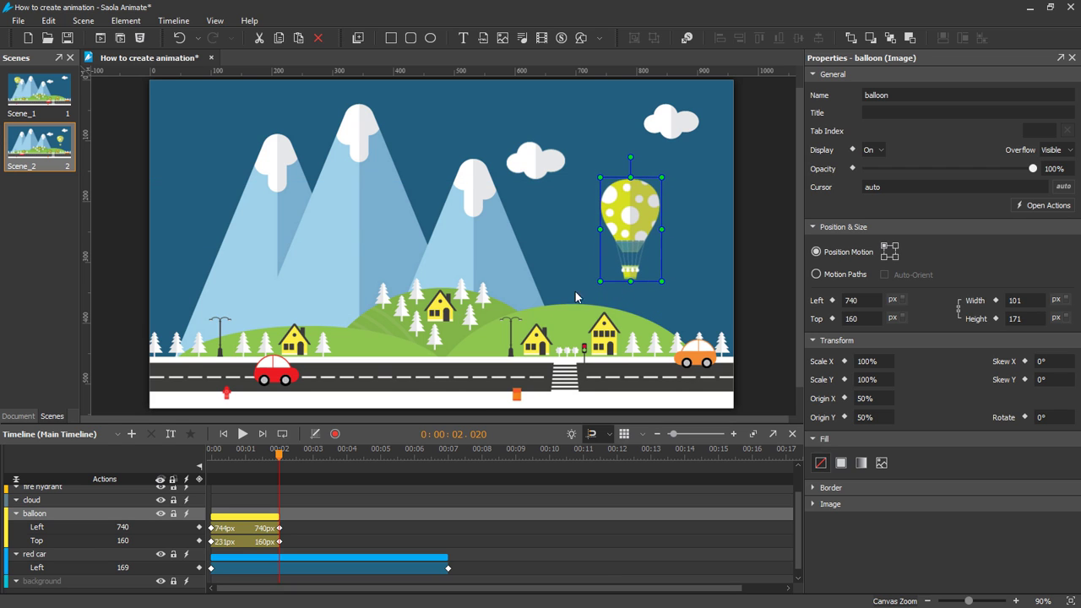
Step: Move the balloon left to Left 119, Top 91 at seven seconds and preview its flight
left_click(448, 448)
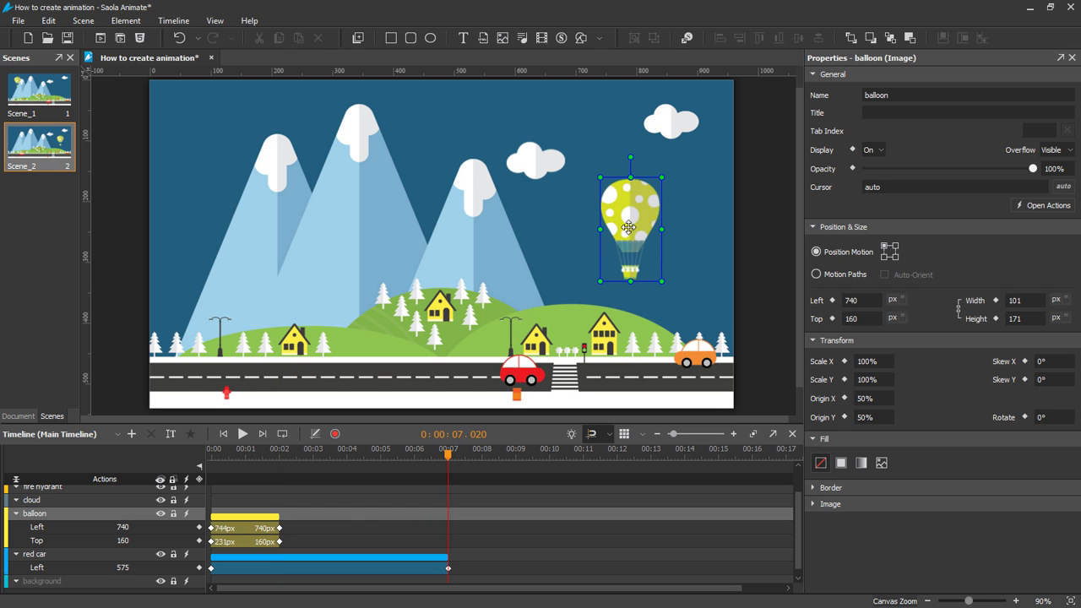
left_click_drag(628, 227, 253, 186)
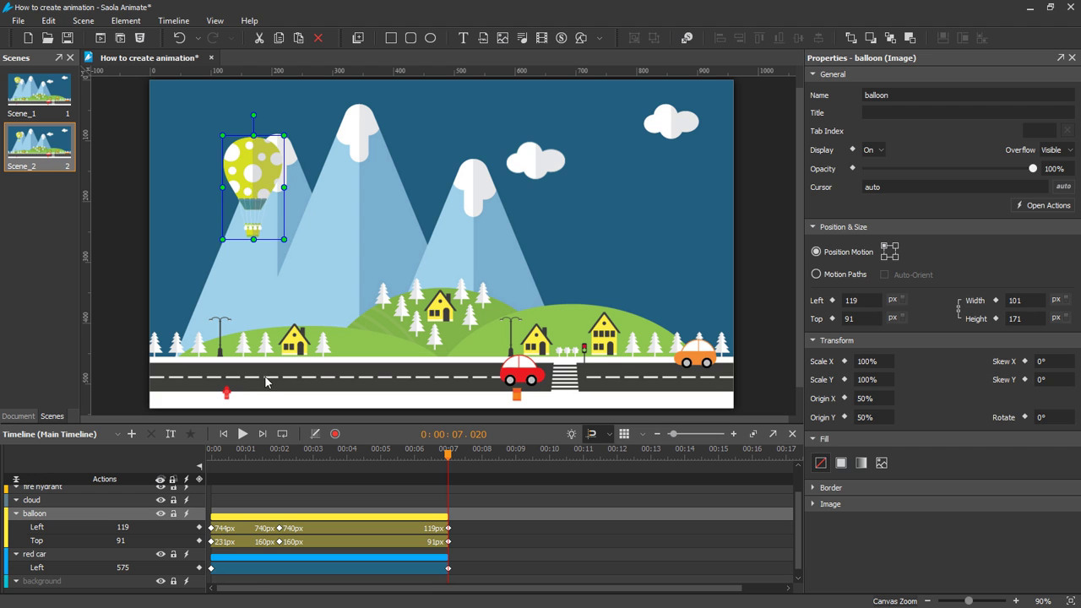
left_click(243, 433)
Step: Remove the transition from the red car's Left animation and preview its jump to 575px
right_click(309, 572)
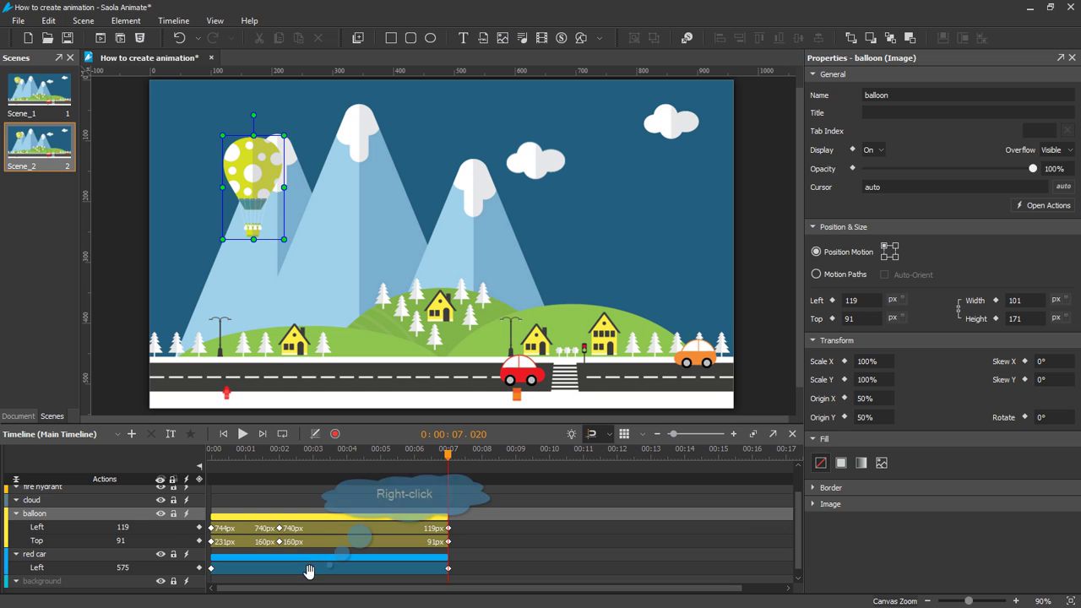
right_click(309, 572)
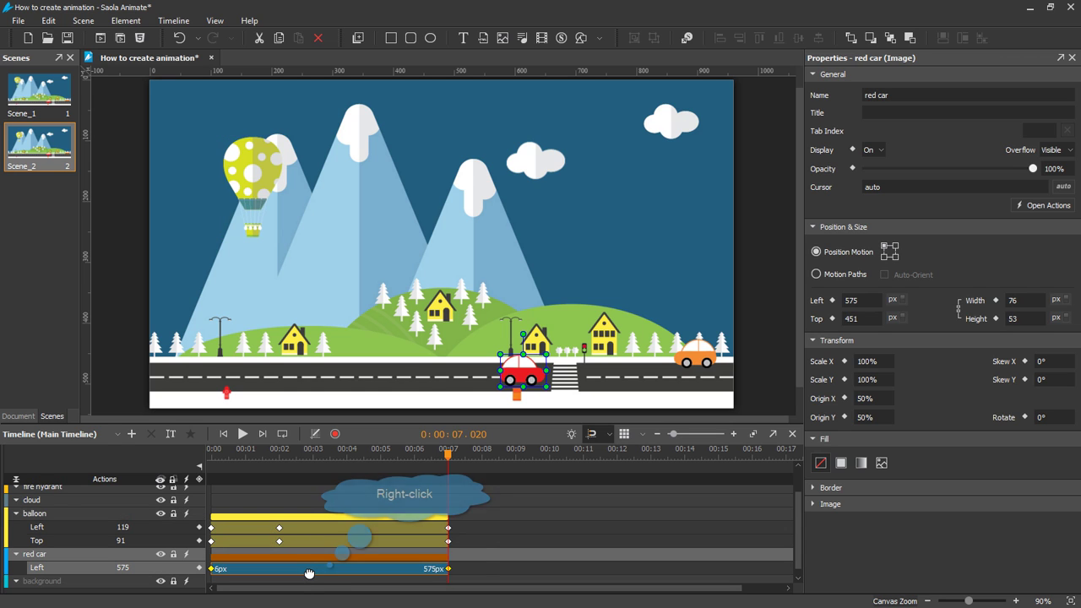
right_click(310, 572)
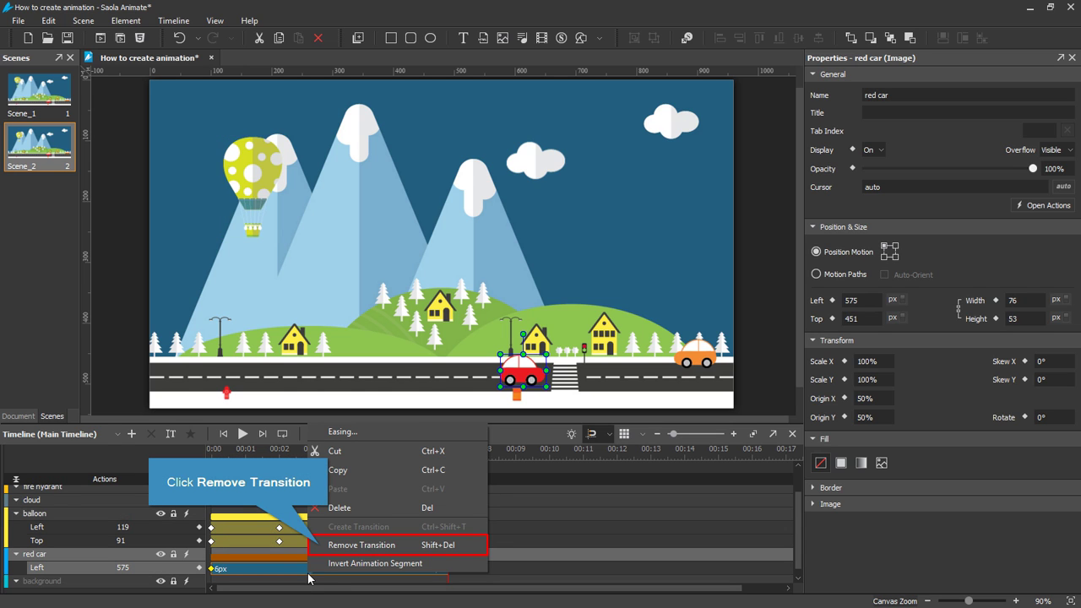
left_click(330, 545)
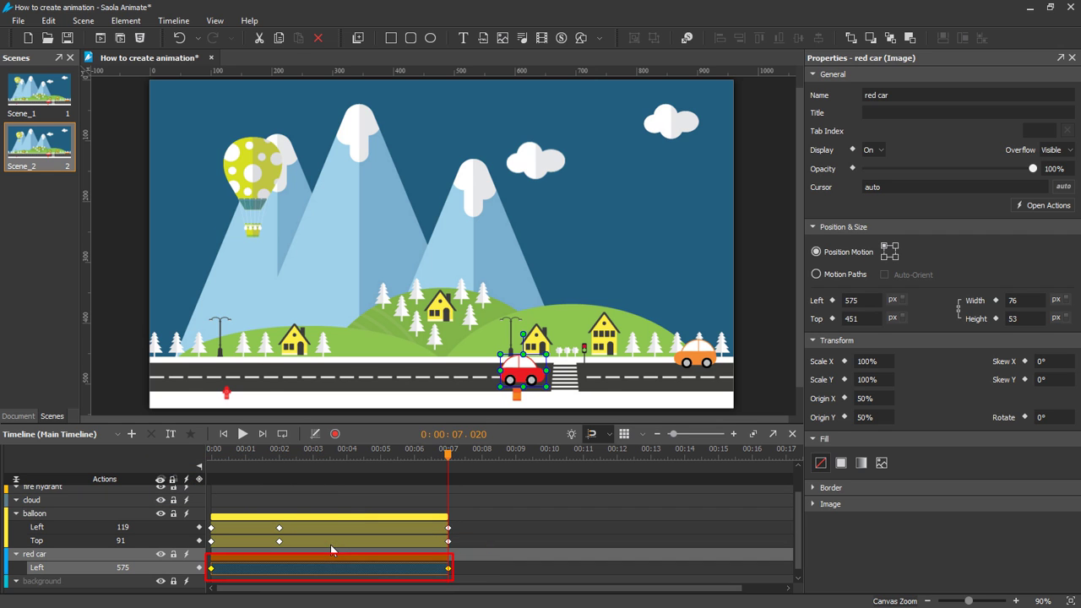
left_click(242, 435)
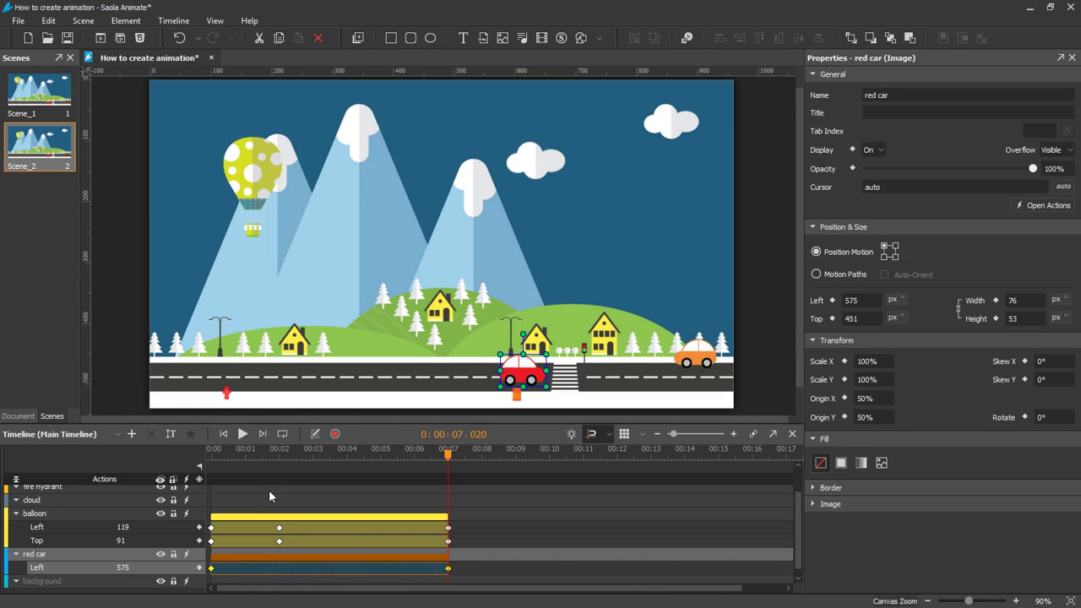
Step: Create a transition between the red car's Left keyframes, 6px to 575px
right_click(311, 571)
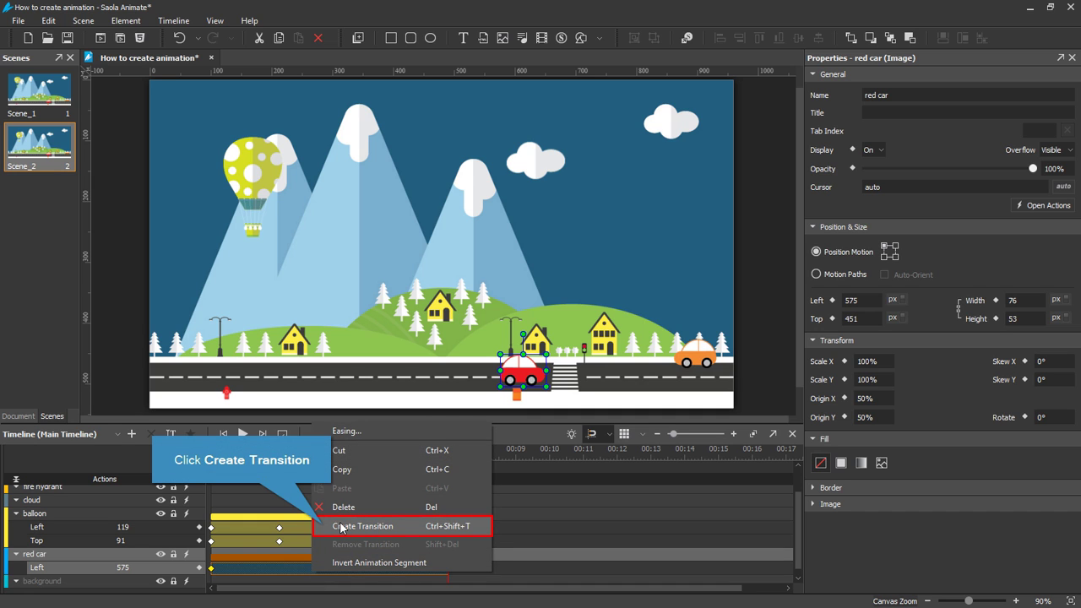
left_click(341, 527)
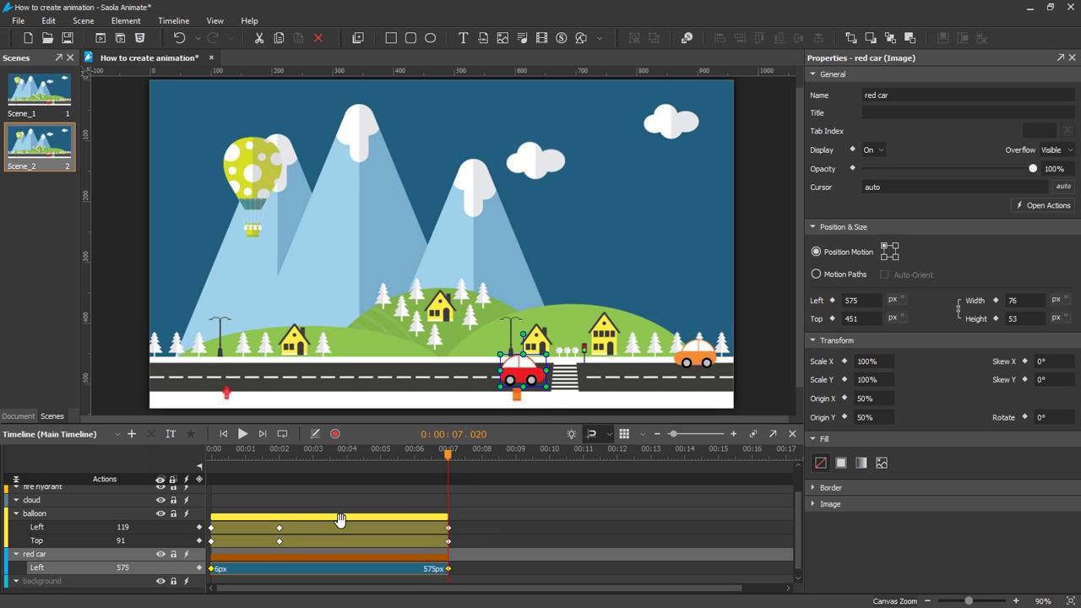
right_click(300, 572)
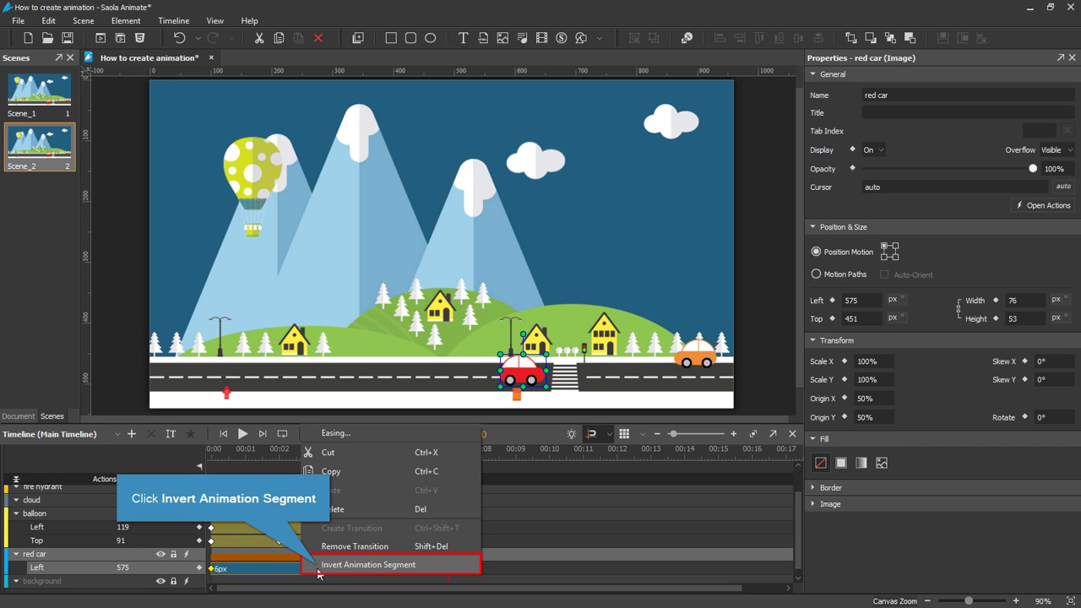
left_click(326, 564)
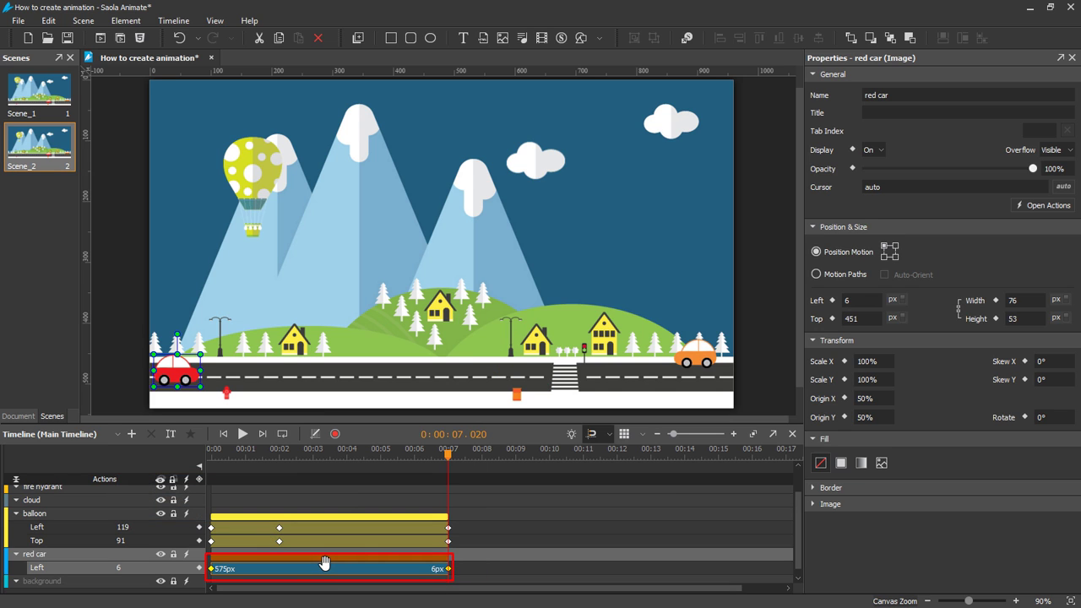
left_click(243, 433)
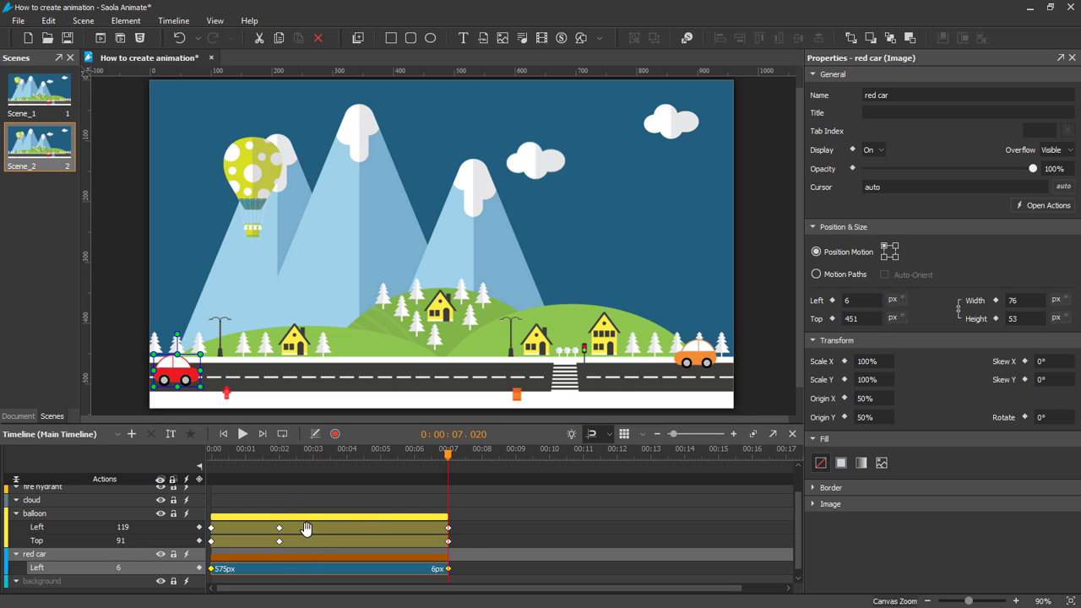
right_click(296, 568)
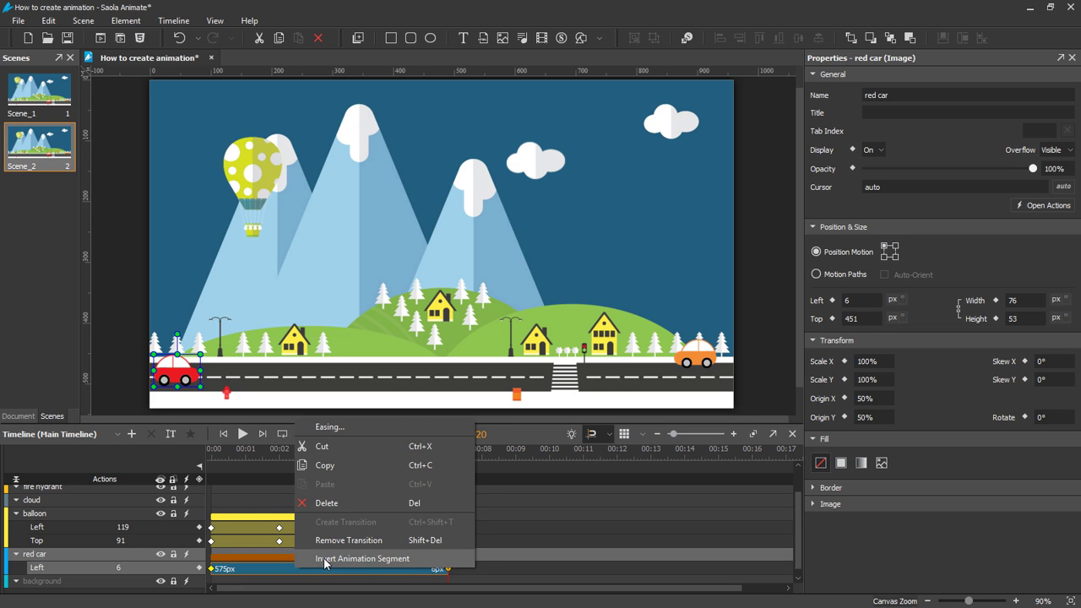
left_click(325, 559)
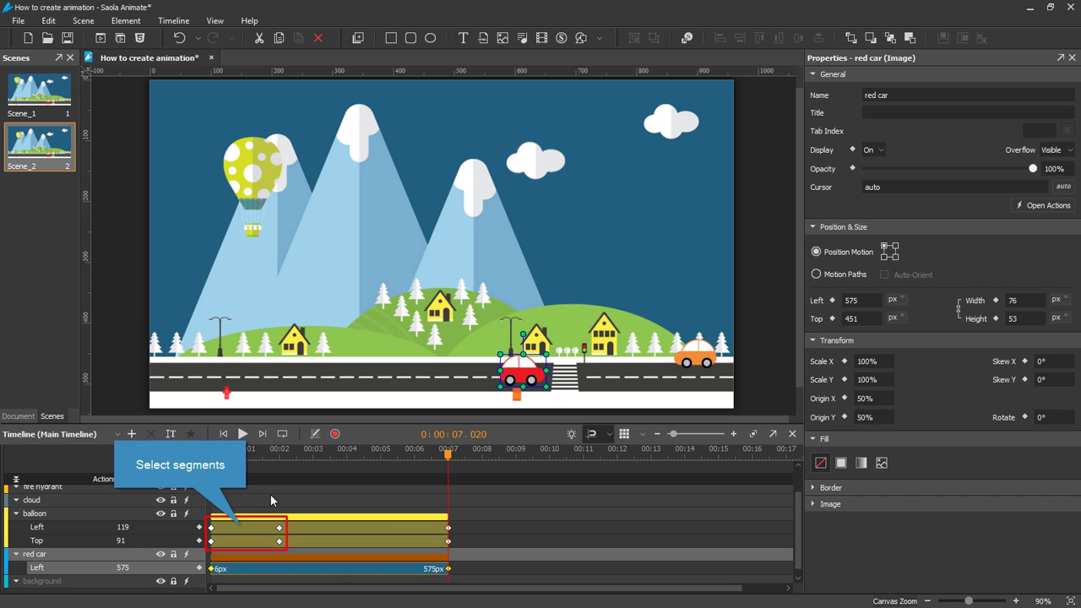
Step: Copy the balloon's first Left and Top segments, paste them at 7.52 seconds, and preview
left_click_drag(241, 514, 239, 535)
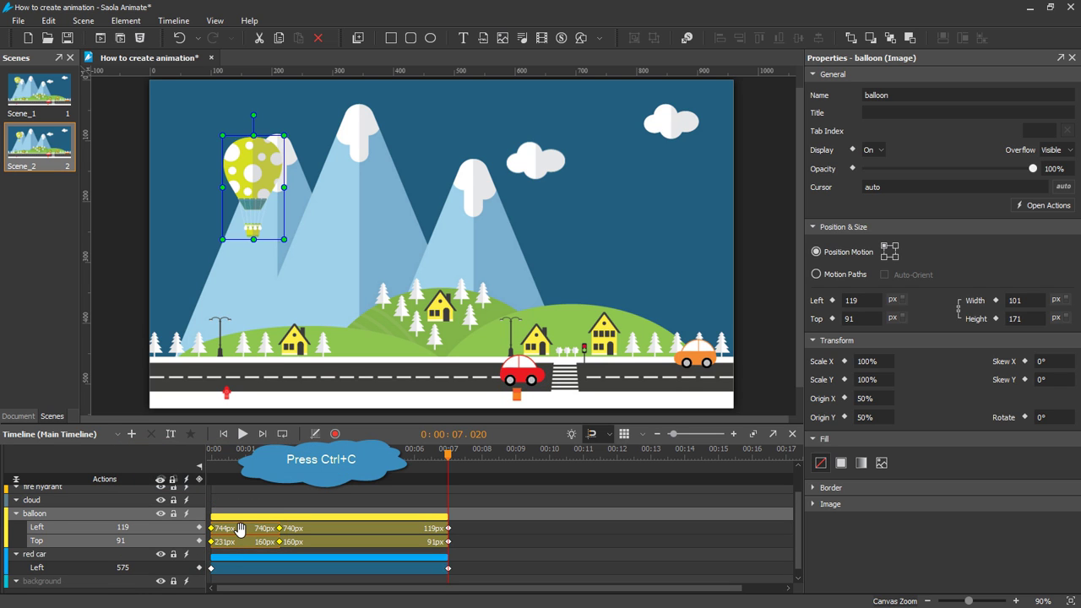
key("ctrl+c")
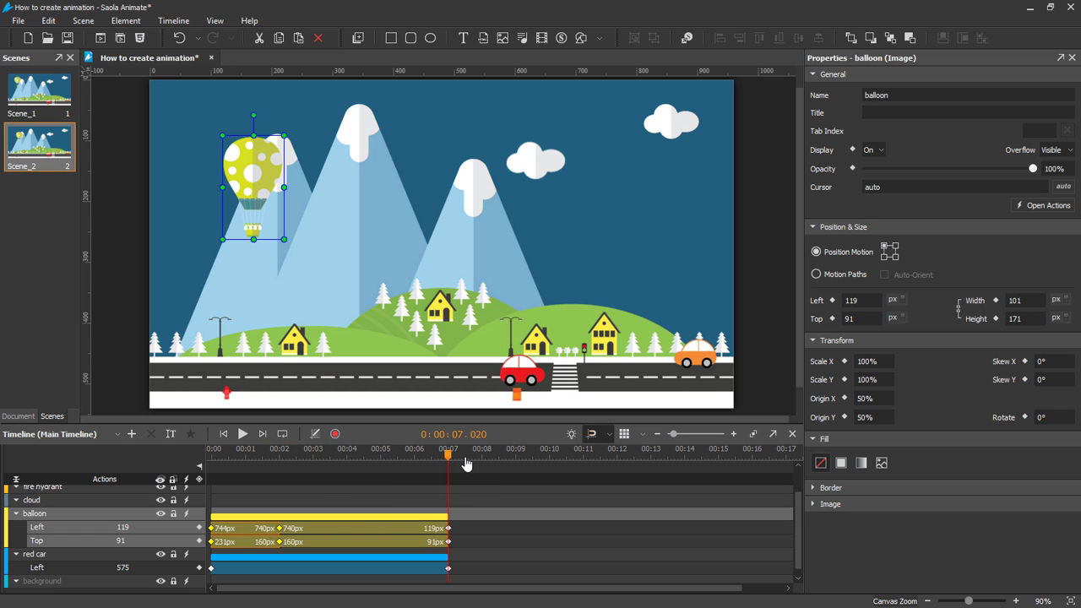
left_click(465, 460)
key("ctrl+v")
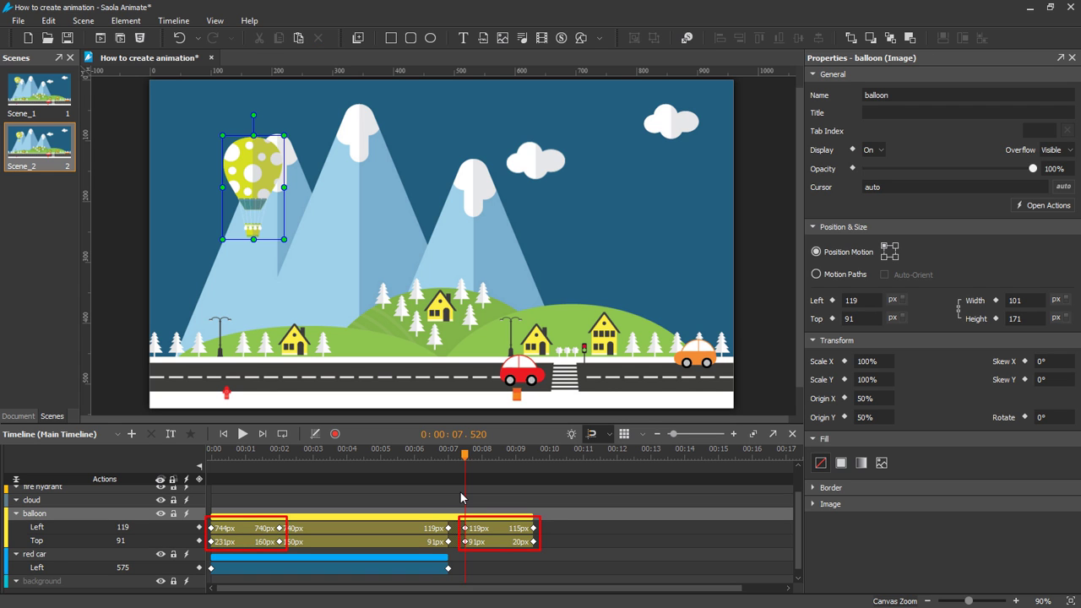
key("space")
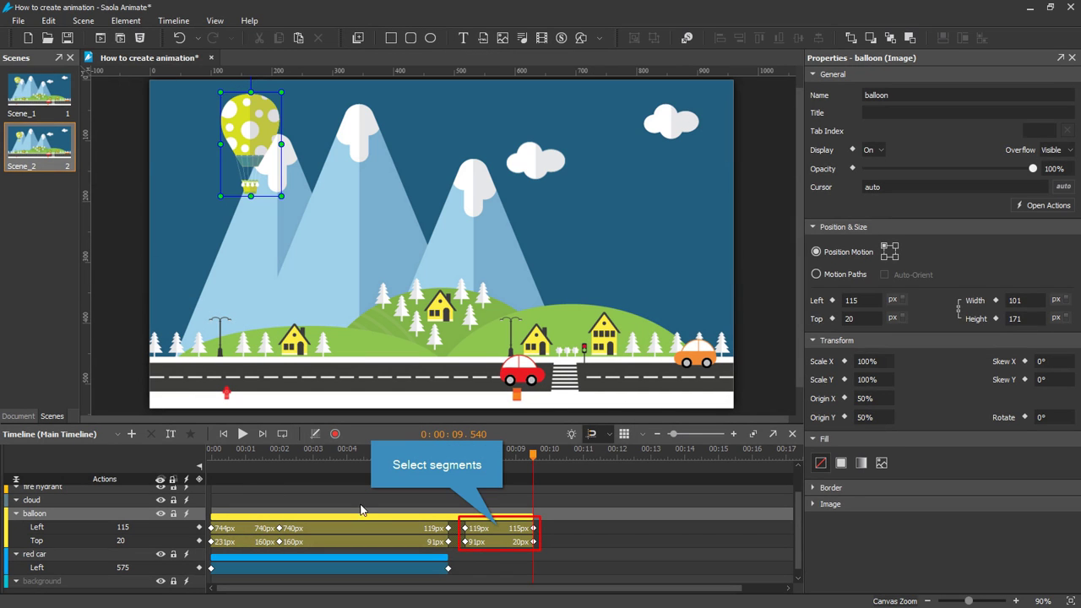
Step: Delete the pasted balloon Left and Top segments and rewind to the start
left_click(492, 528)
left_click(492, 541, "ctrl")
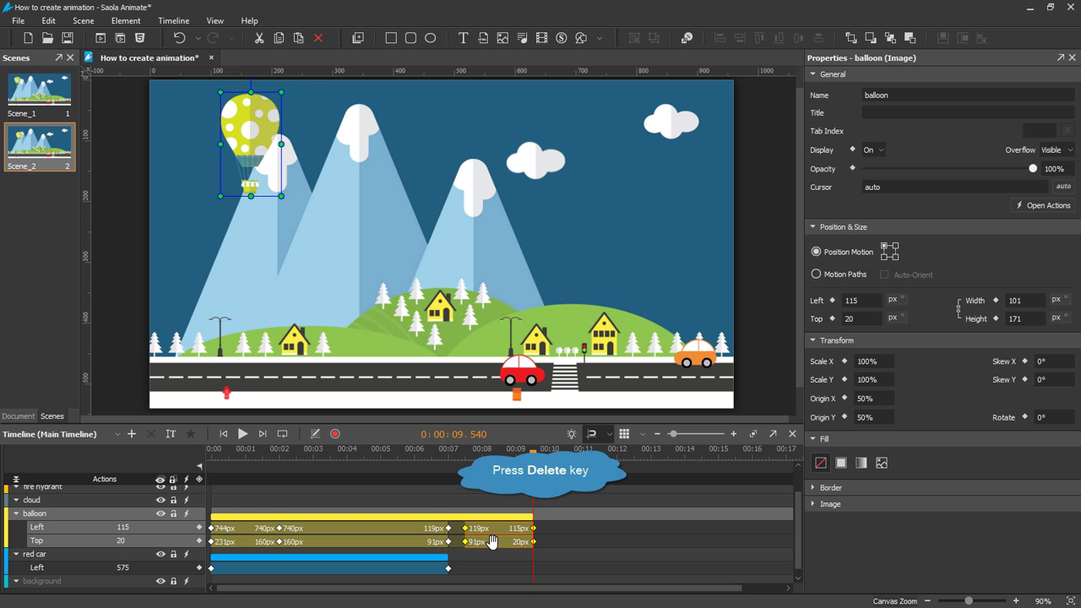
key("Delete")
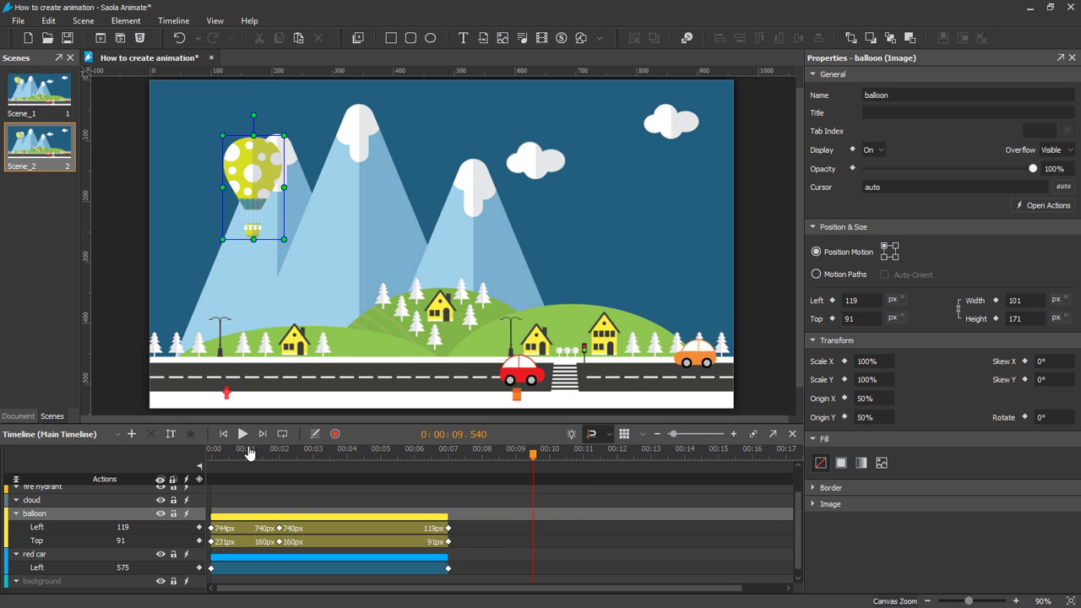
left_click(224, 435)
Step: Deselect the balloon and browse the Easing Animation presets from Linear to OutInBounce
left_click(237, 290)
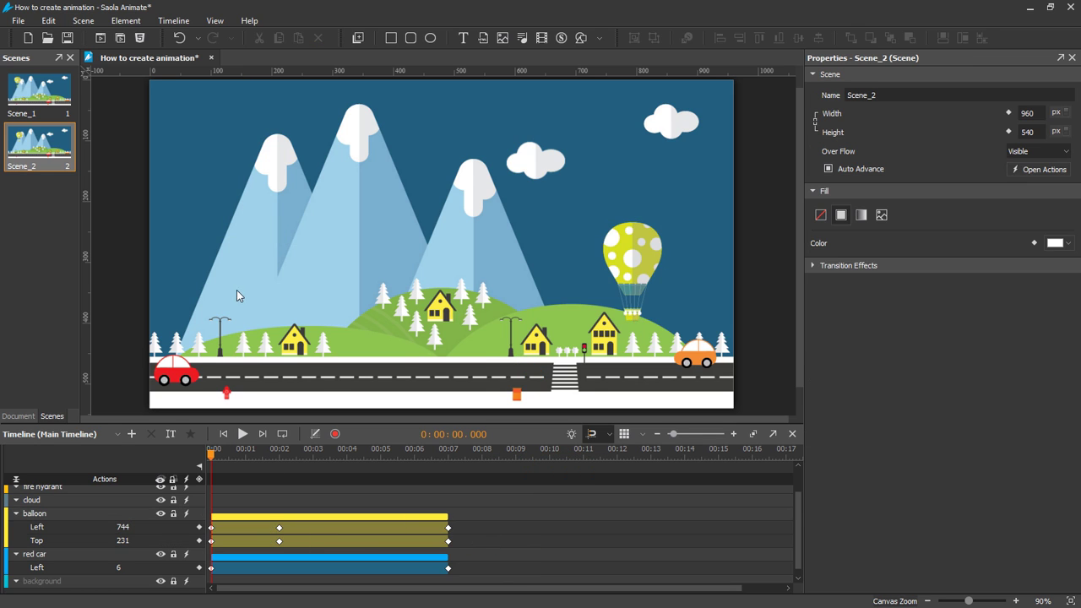
left_click(316, 434)
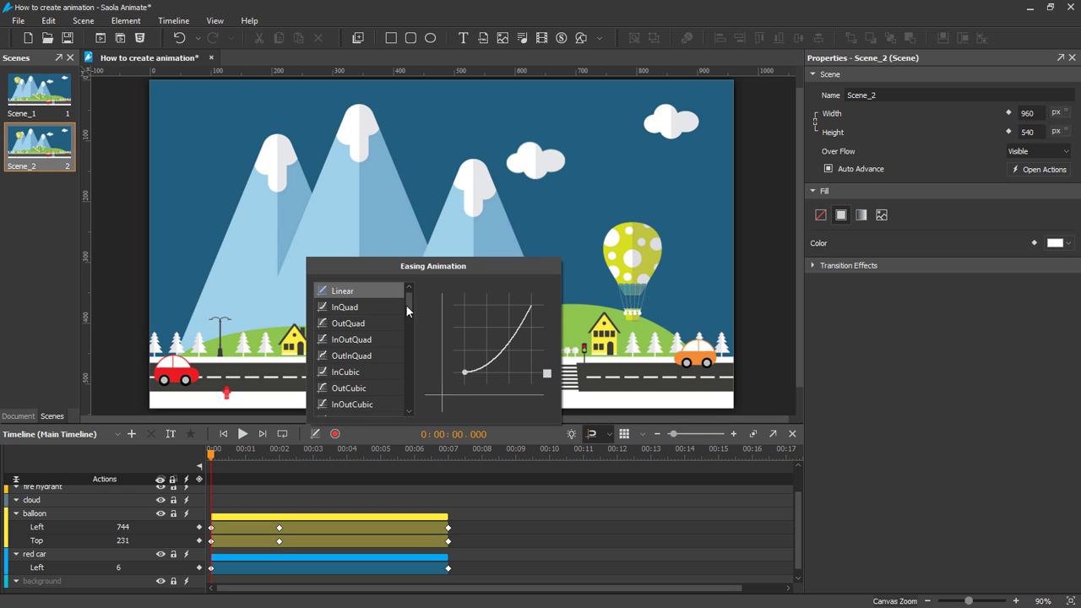
left_click_drag(405, 304, 407, 400)
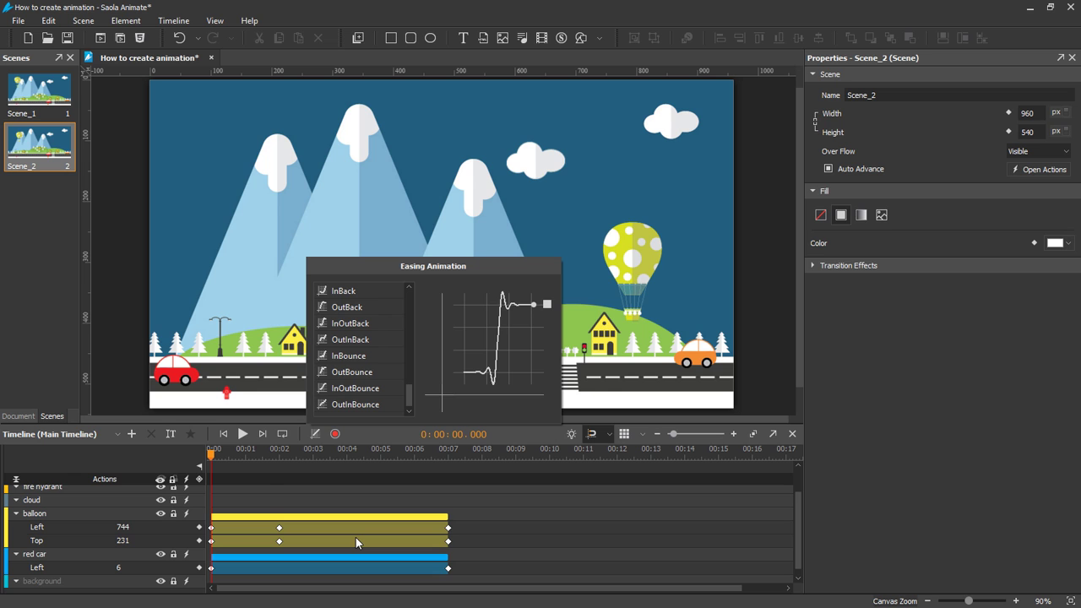
Step: Apply InOutQuart easing to the red car's Left segment
left_click(326, 569)
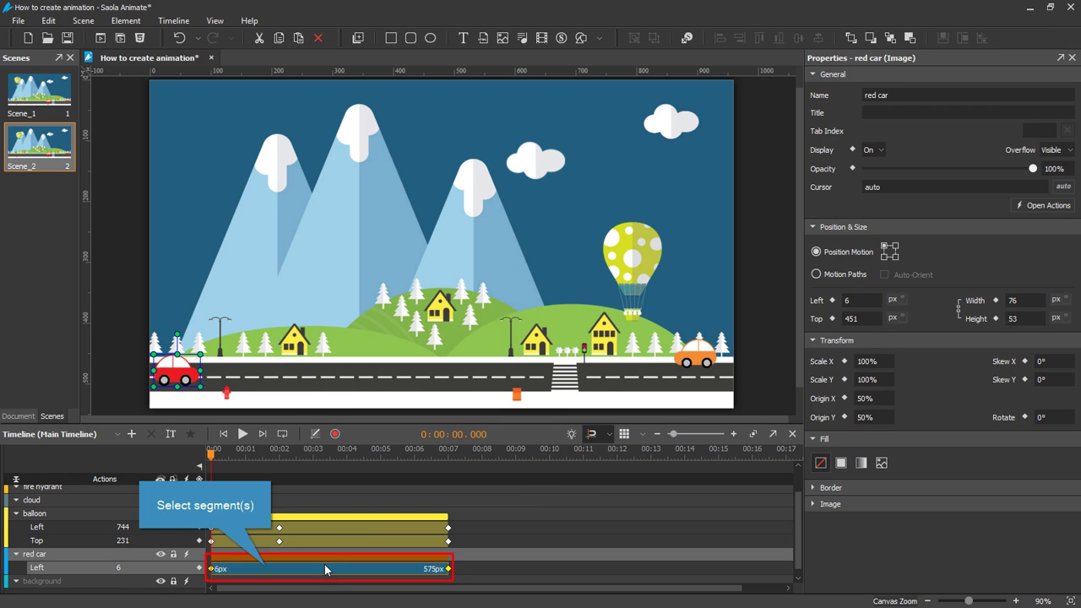
left_click(314, 435)
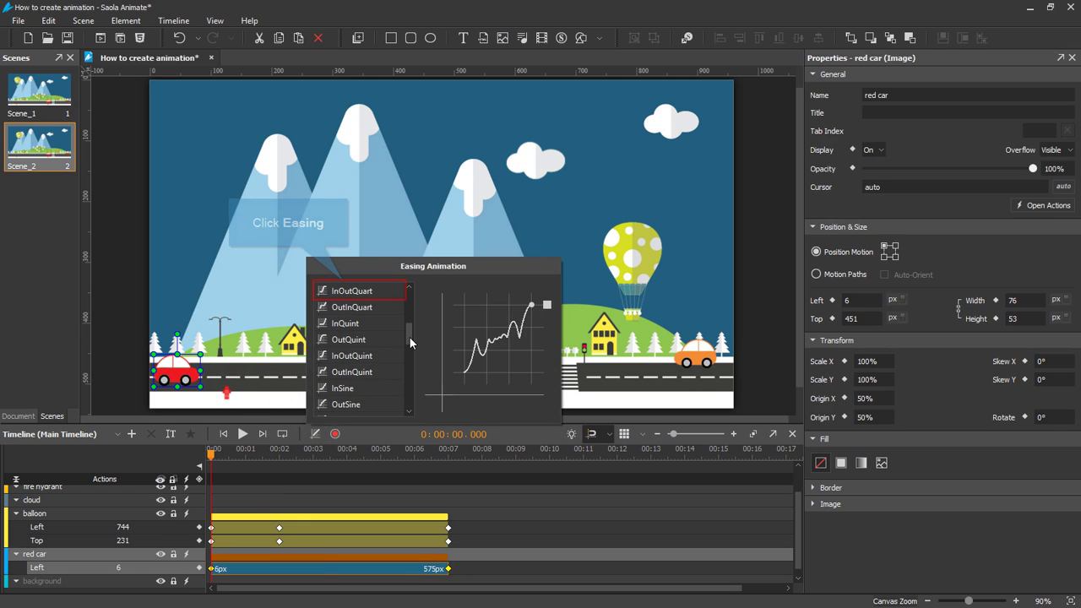
left_click(357, 290)
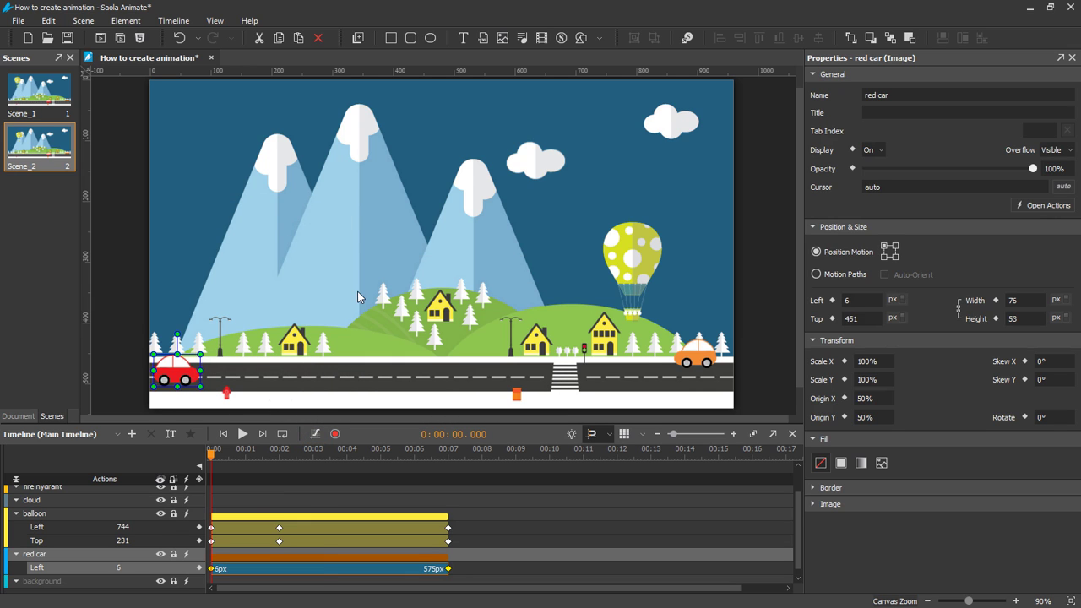
left_click(241, 434)
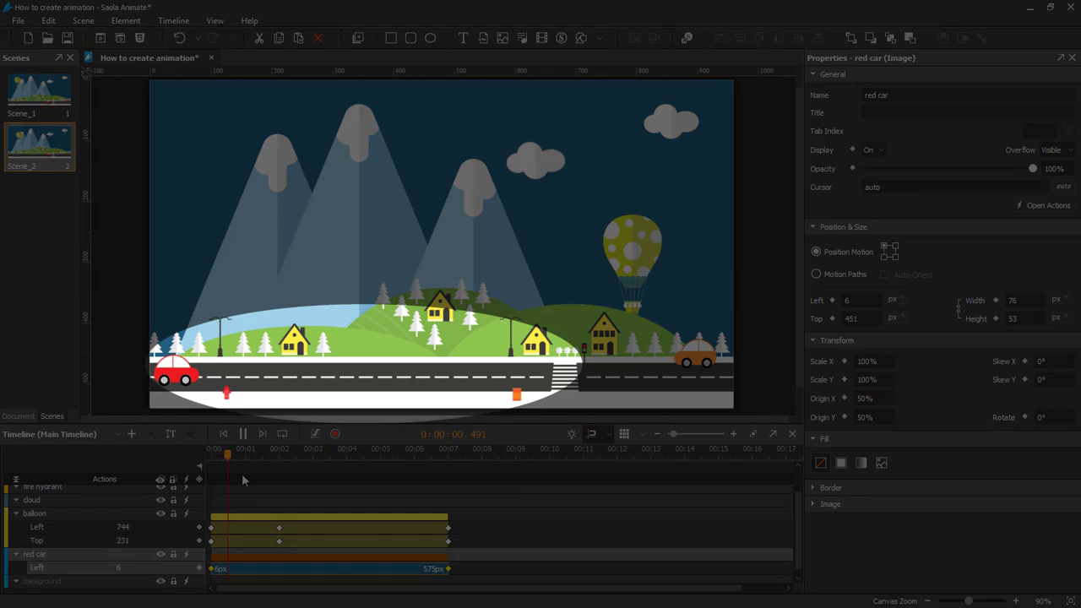